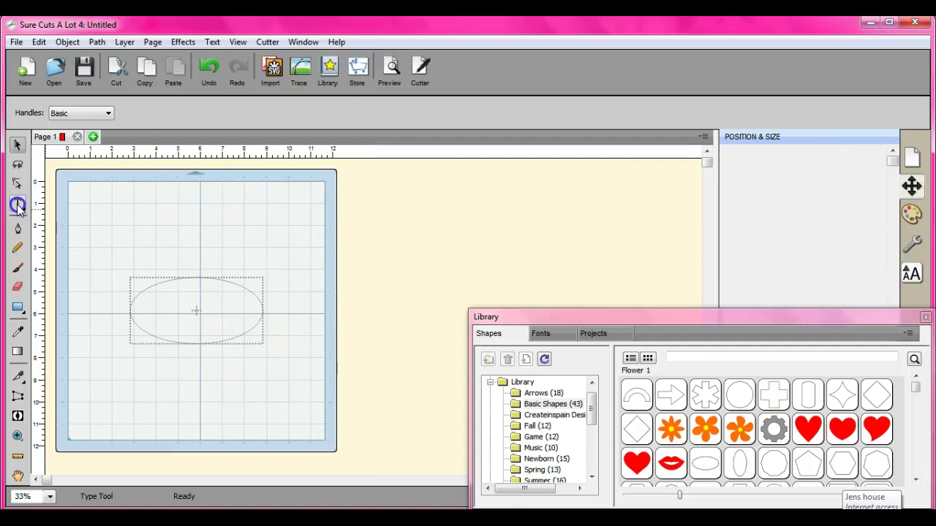
Type HELLO as text above the oval, correcting the HELOO typo.
click(139, 250)
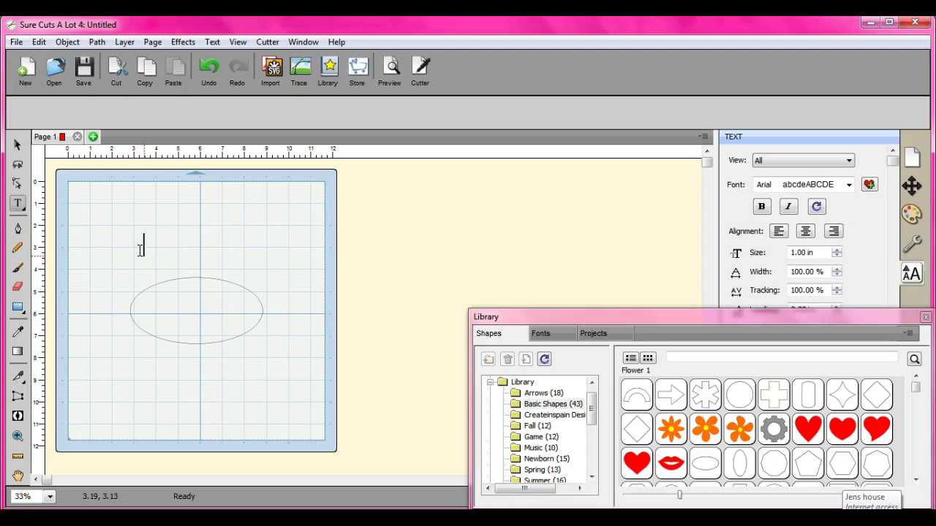
text(HE)
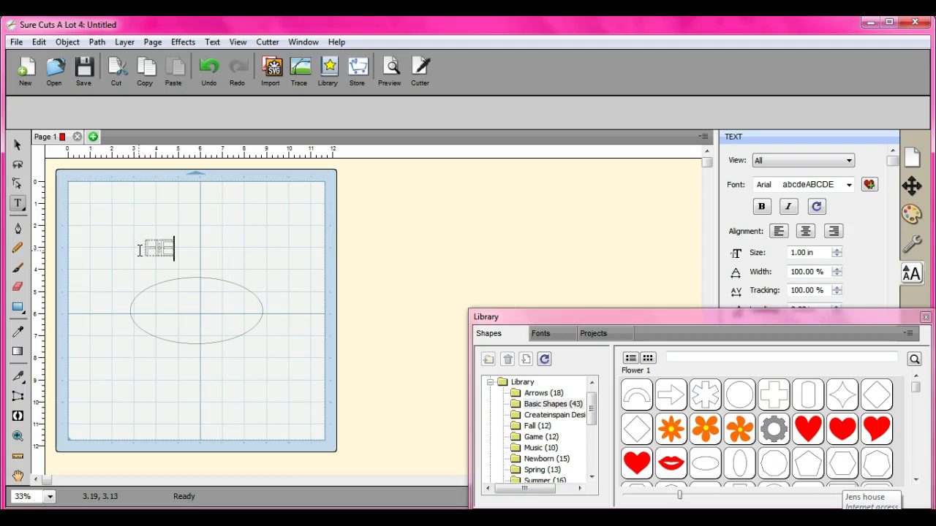
text(LOO)
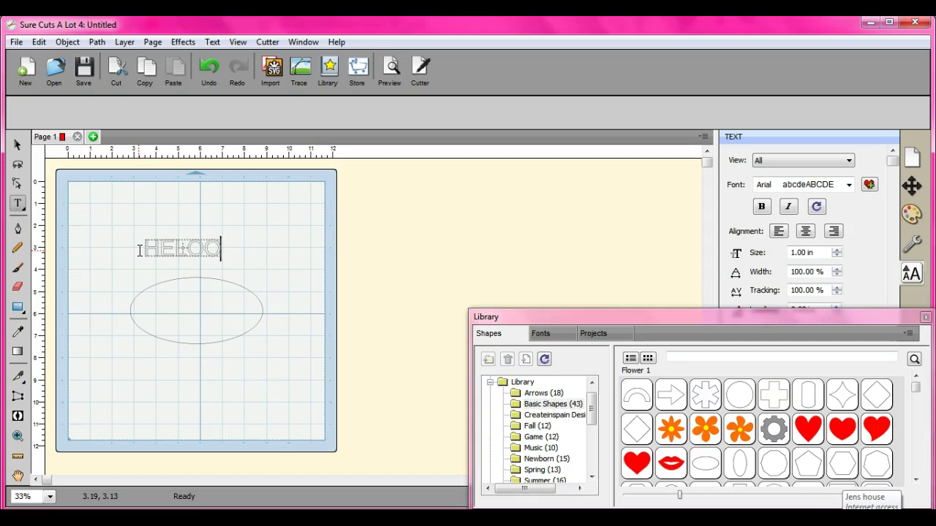
key(BackSpace)
key(BackSpace)
text(LO)
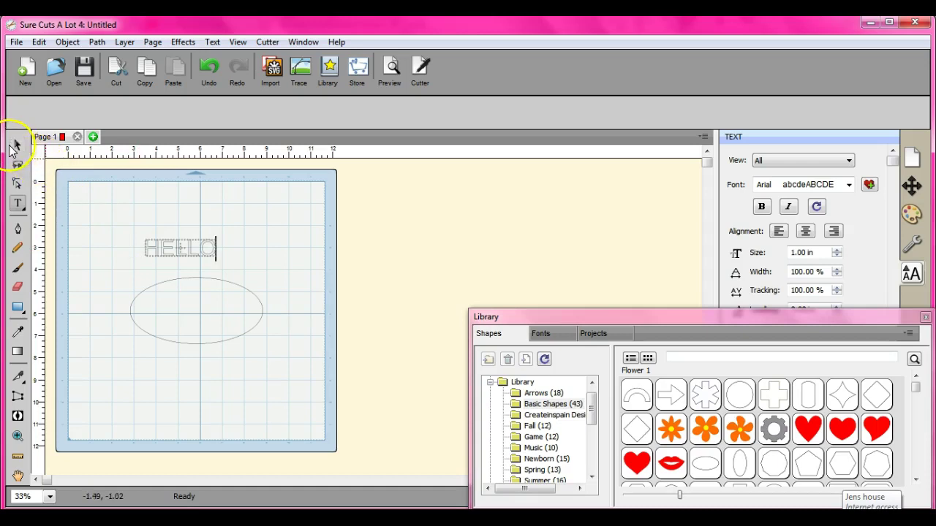
Marquee-select the HELLO text and the oval together.
click(17, 145)
click(113, 243)
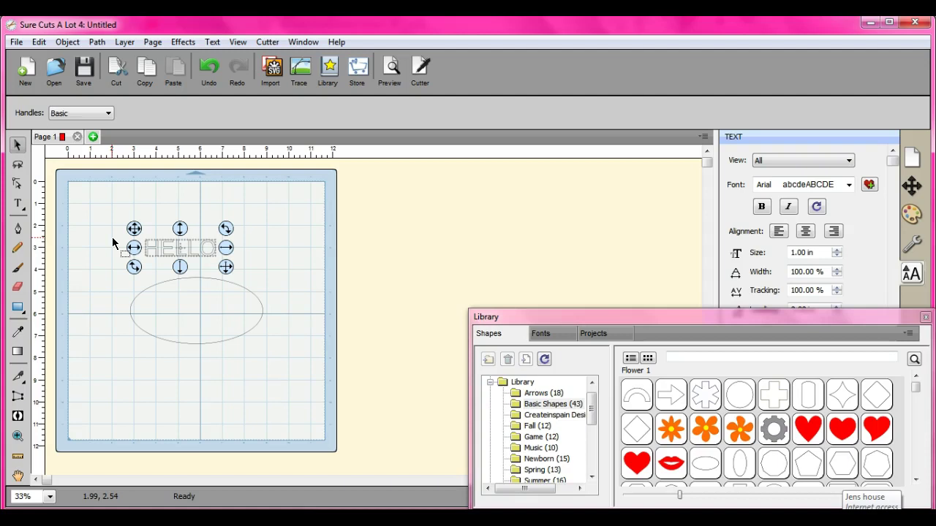
click(105, 219)
click(105, 216)
drag(104, 214, 245, 310)
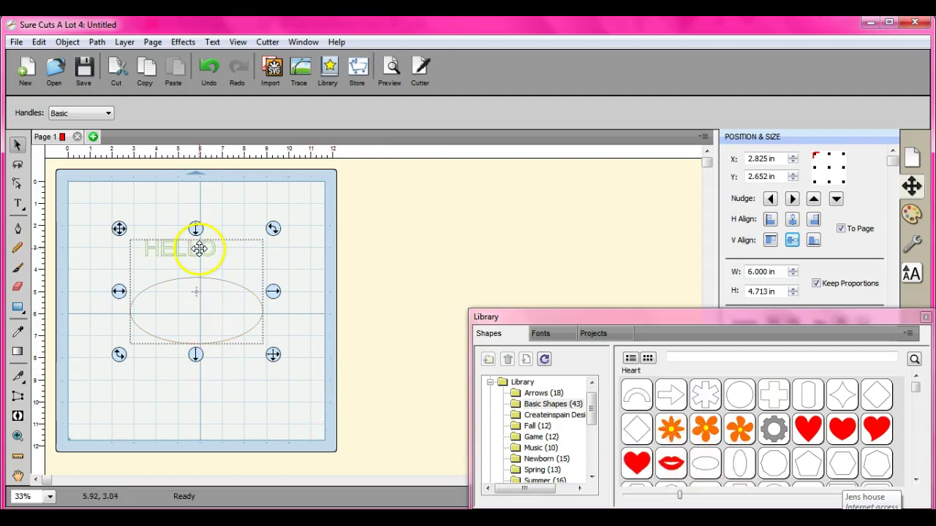
Open Effects > Object On Path with Auto Preview turned on.
click(182, 42)
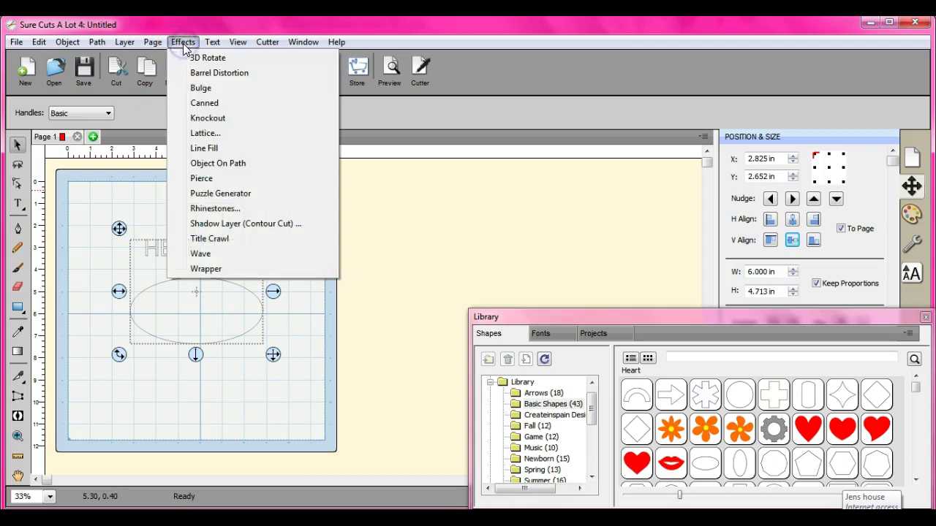
click(228, 163)
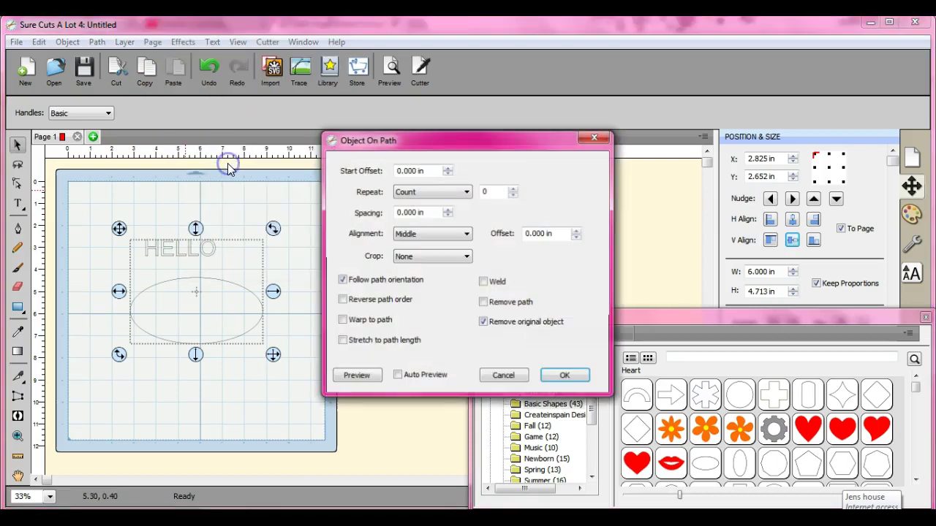
click(398, 376)
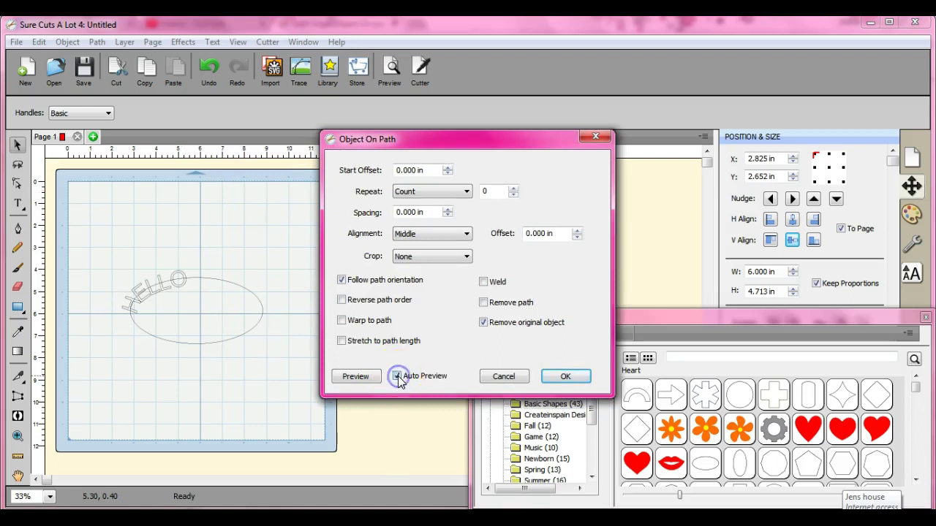
Enter a start offset of 2.75 in for HELLO on the oval.
click(413, 170)
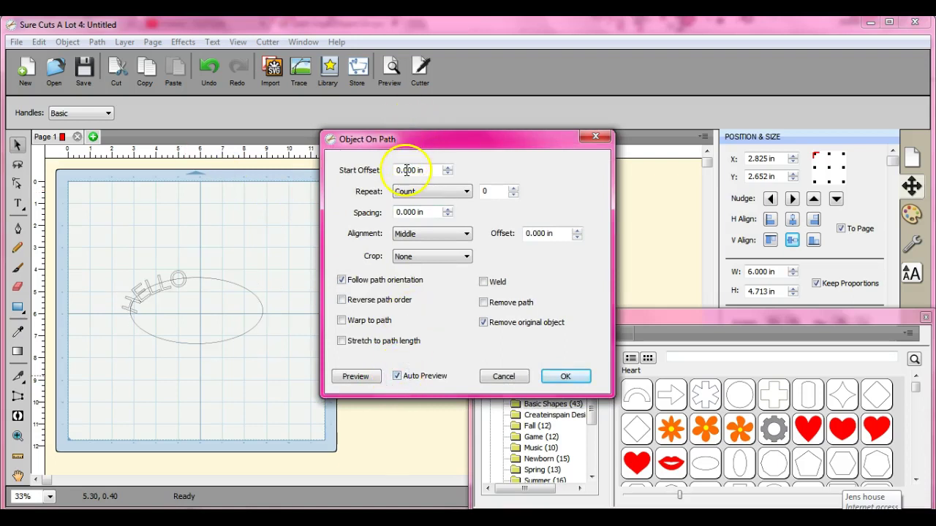
click(413, 171)
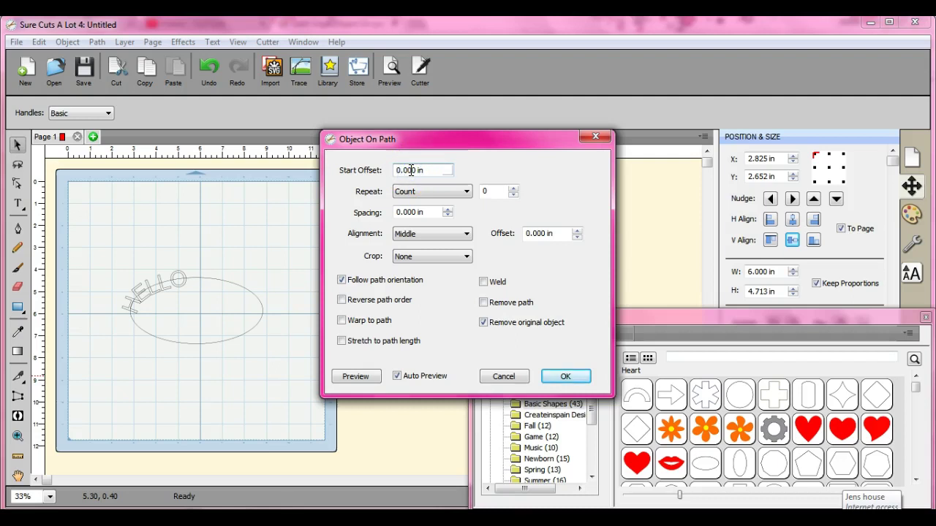
key(BackSpace)
key(BackSpace)
key(BackSpace)
key(BackSpace)
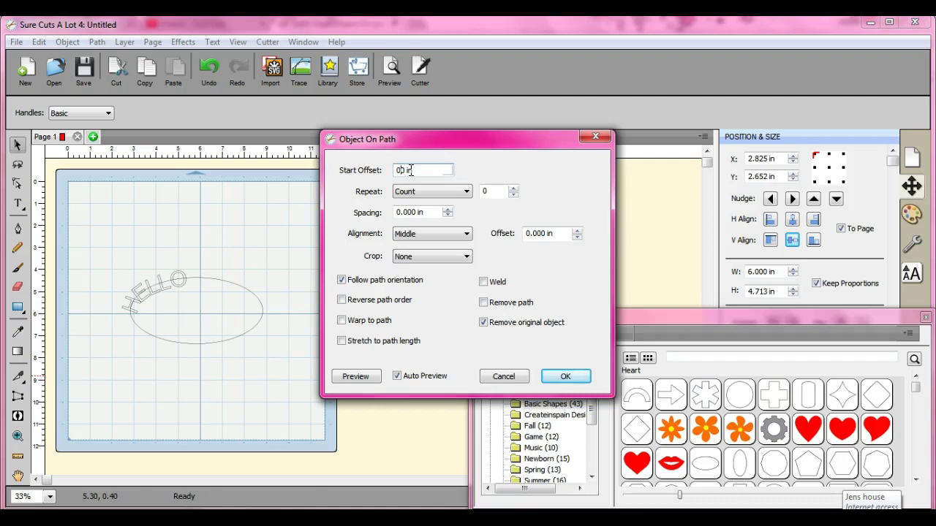
text(2.)
text(750)
key(BackSpace)
text(5)
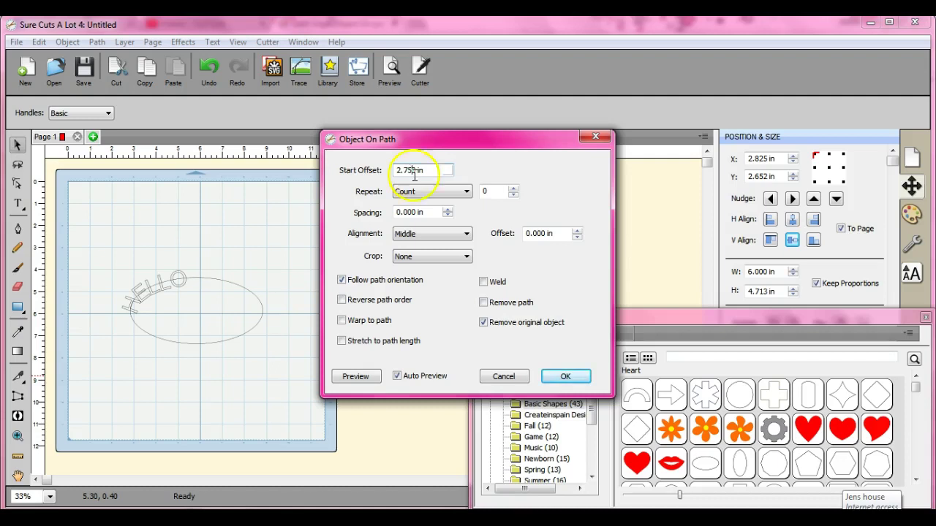
Bottom-align HELLO, step the start offset to 2.25 in, and apply the effect.
click(468, 235)
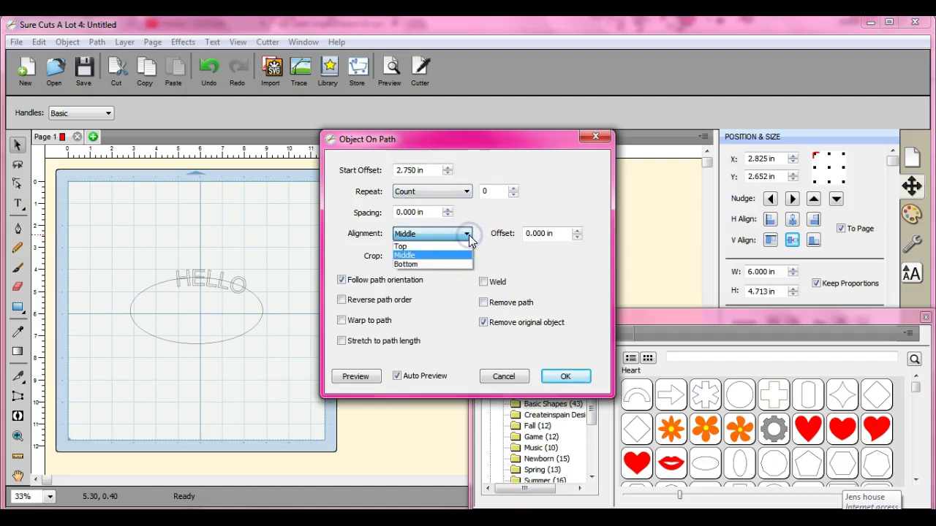
click(465, 264)
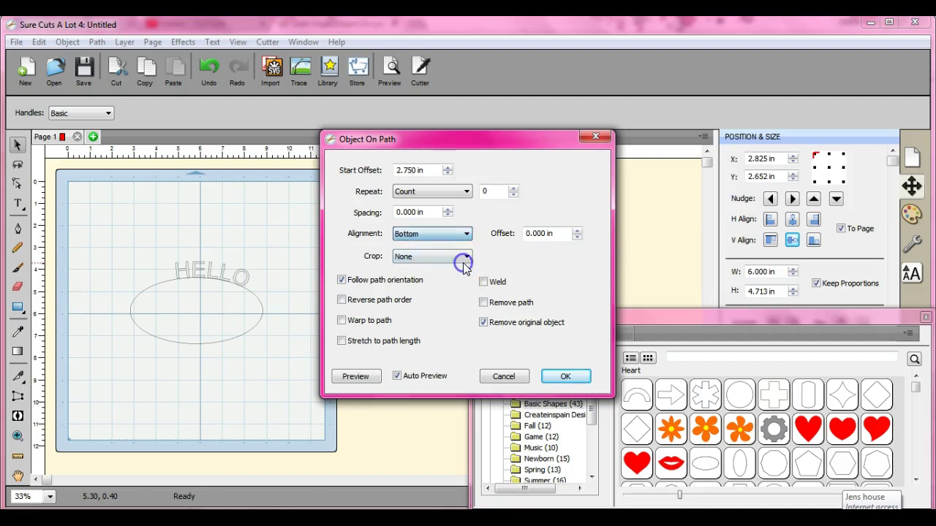
click(446, 173)
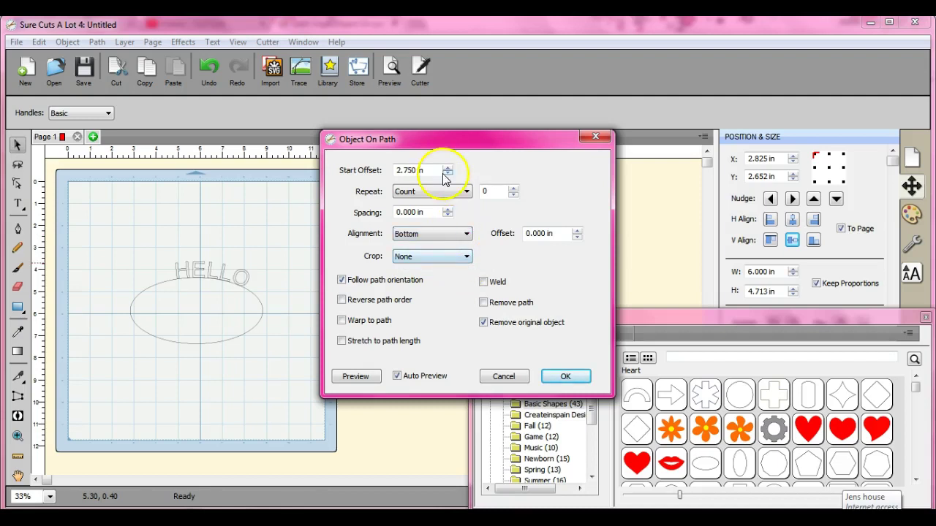
click(446, 174)
click(446, 173)
click(446, 174)
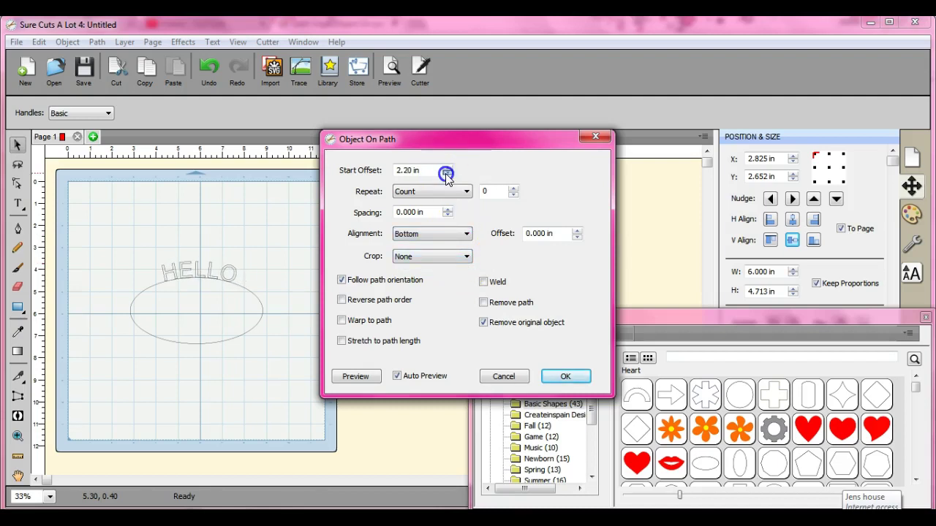
click(446, 174)
click(446, 173)
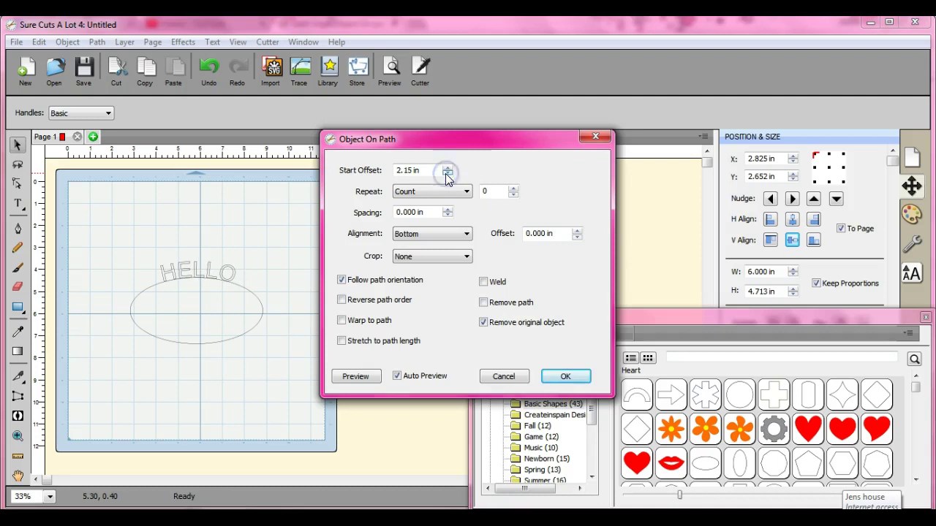
click(448, 167)
click(448, 167)
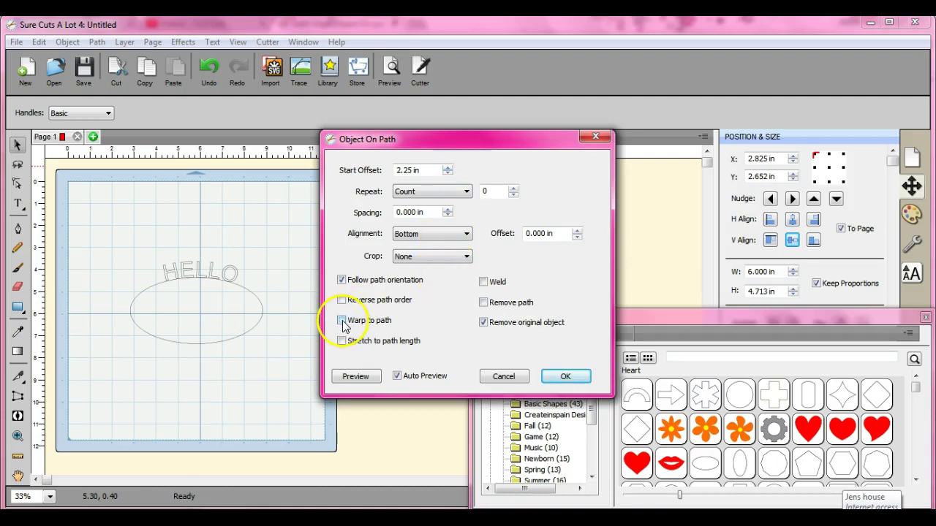
click(564, 377)
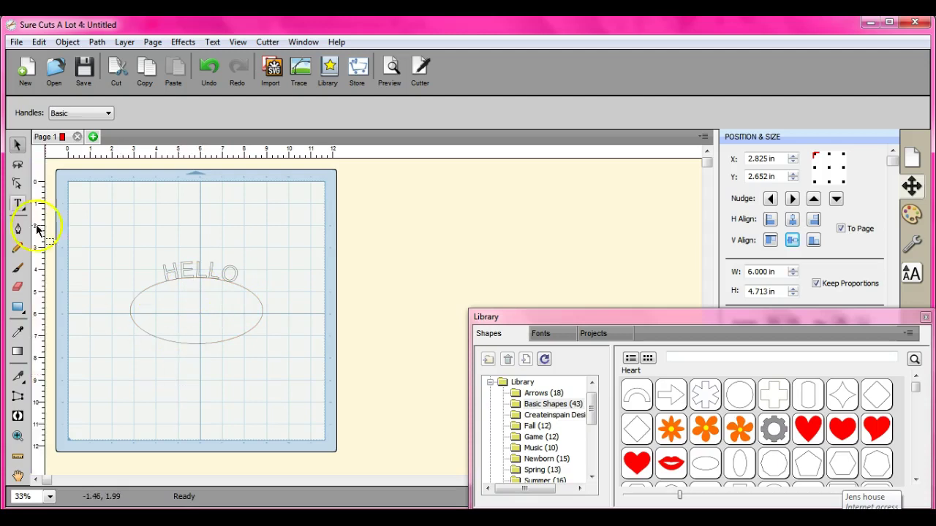
Add a FRIEND text line below the oval.
click(20, 205)
click(153, 368)
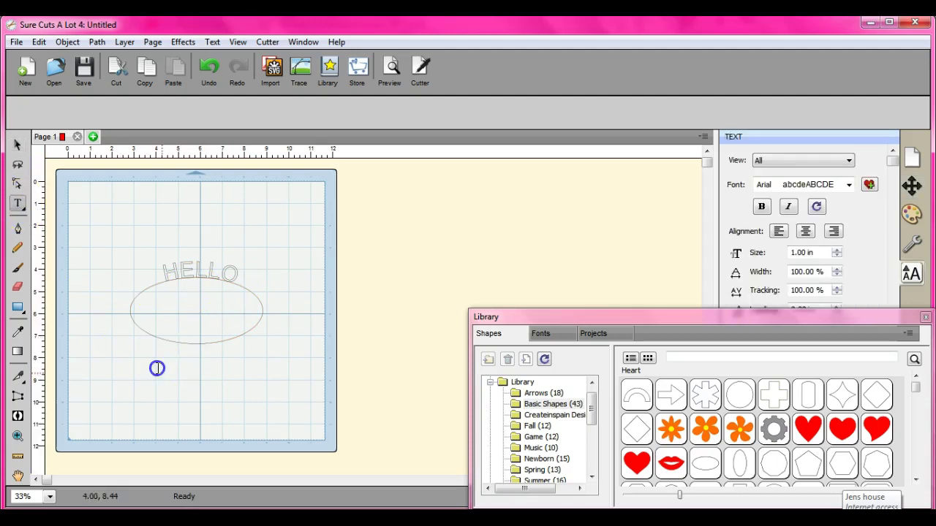
text(FRIEND)
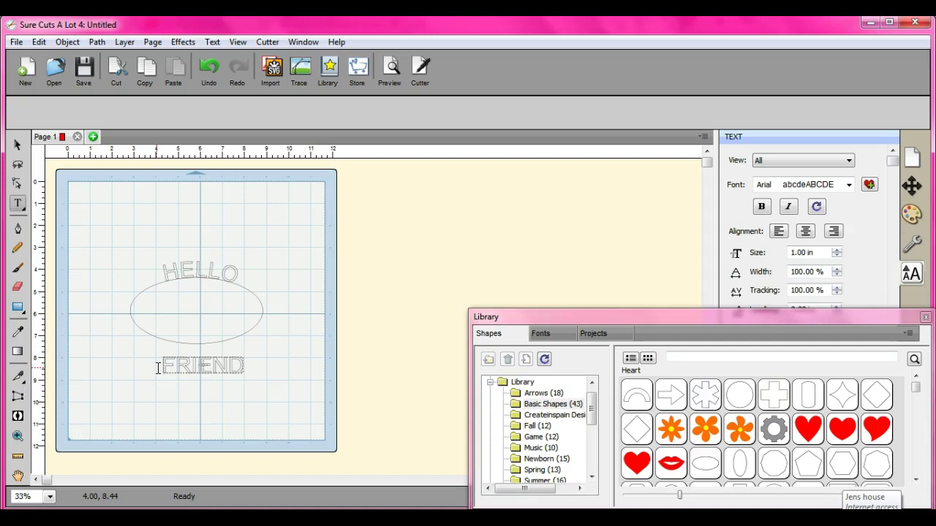
click(17, 144)
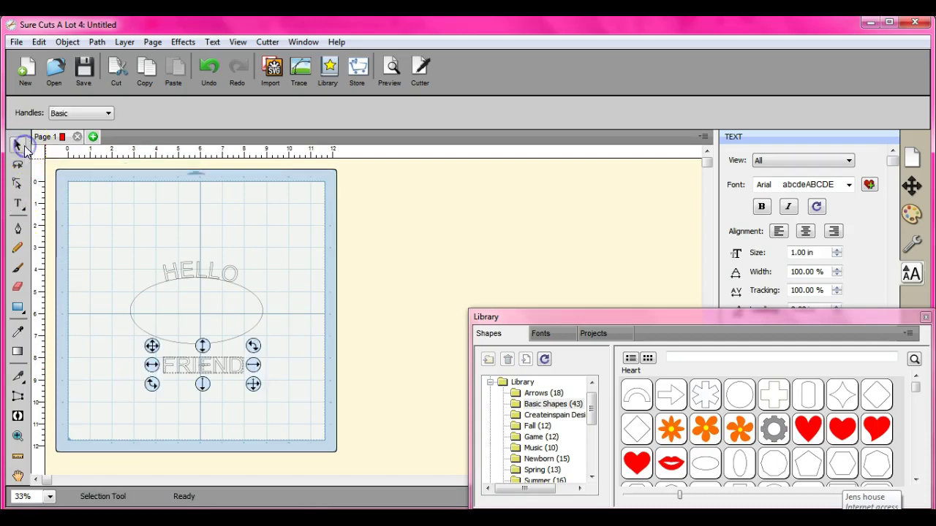
Marquee-select HELLO, the oval and FRIEND as one selection.
click(114, 288)
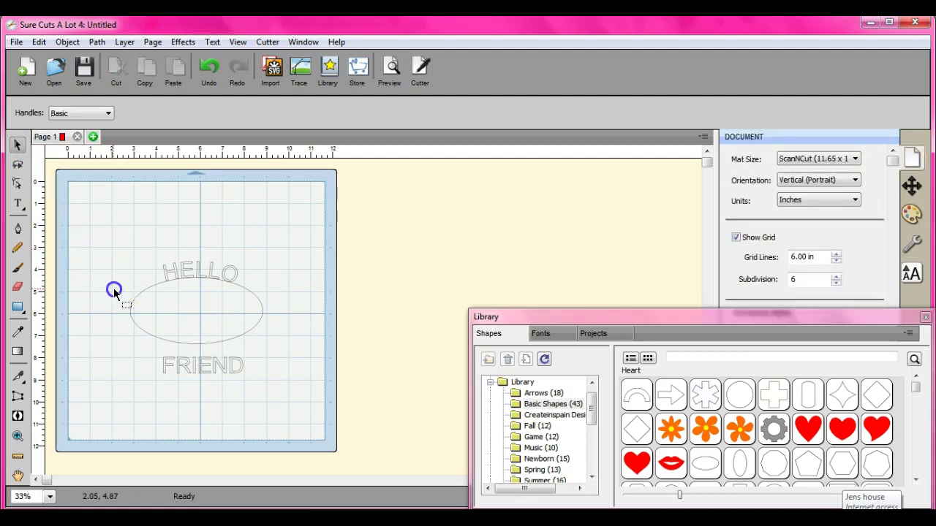
drag(115, 286, 212, 324)
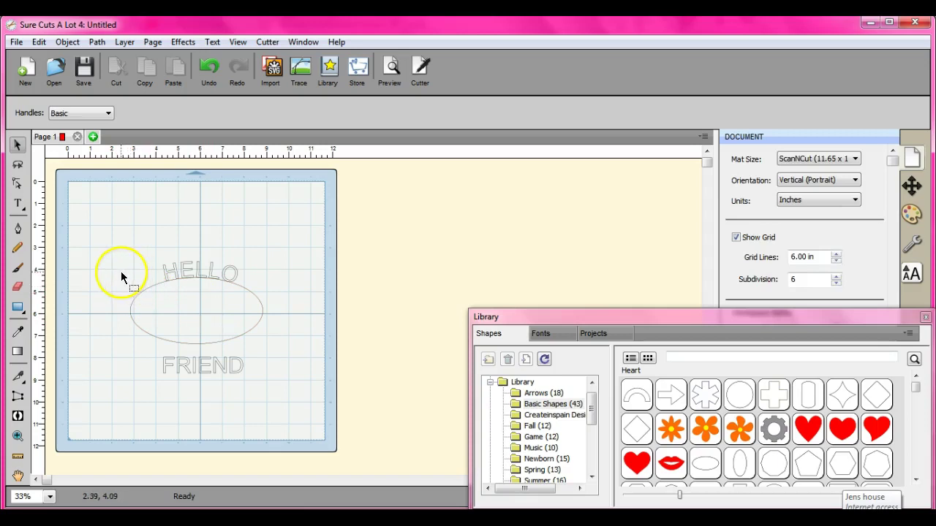
drag(121, 272, 278, 391)
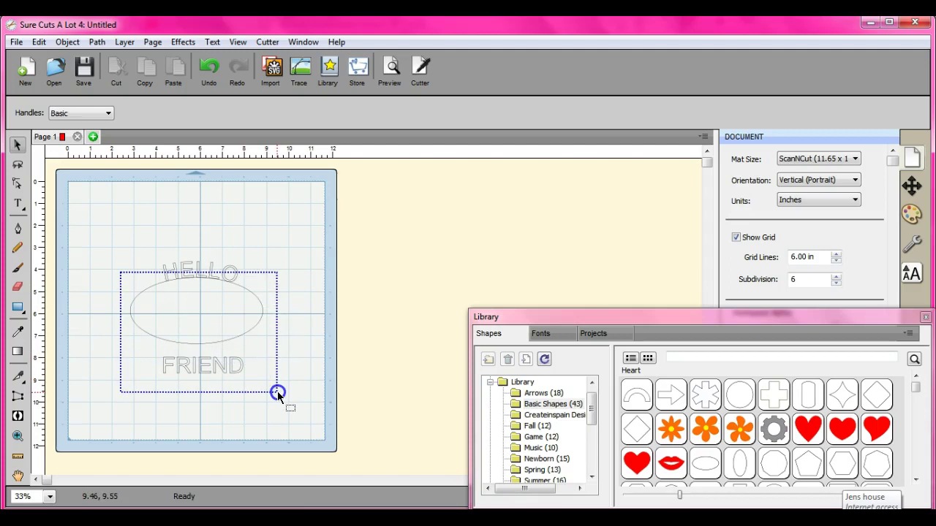
drag(277, 391, 277, 391)
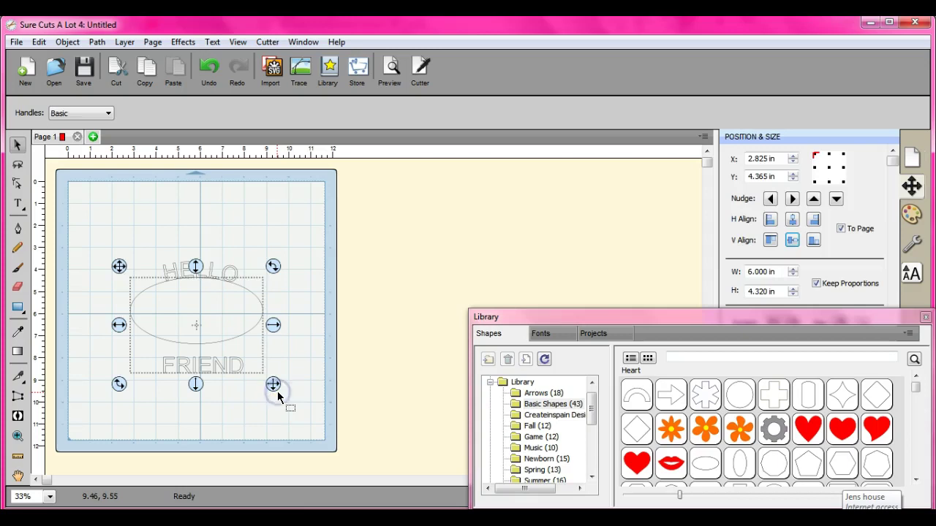
Preview Object On Path with Top alignment and Reverse path order checked.
click(182, 43)
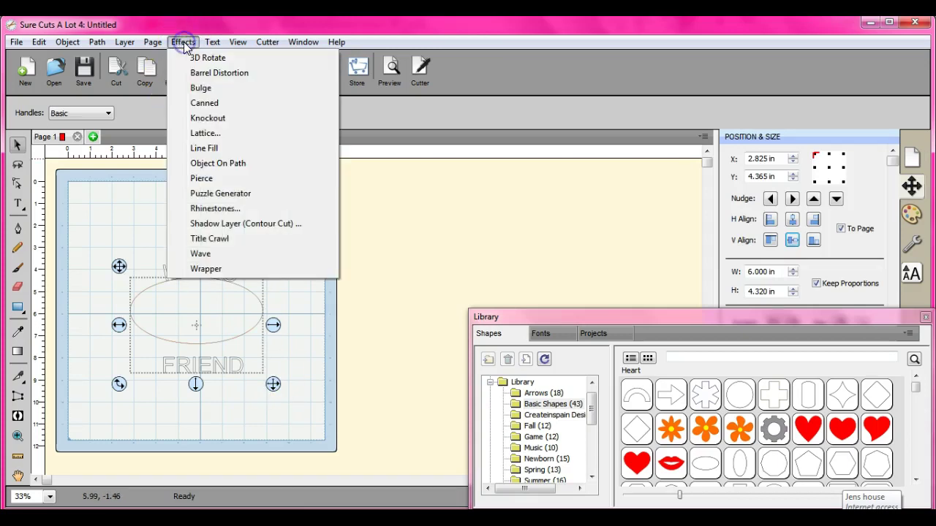
click(232, 163)
click(397, 376)
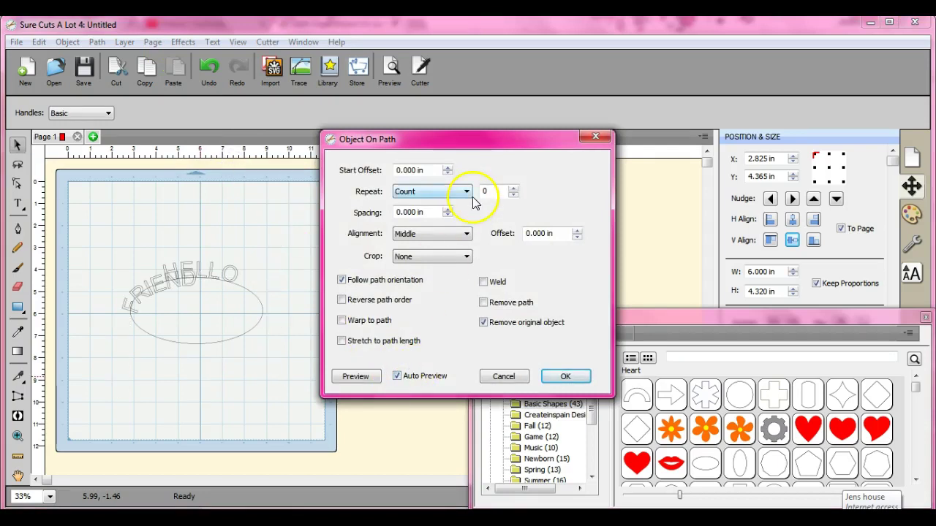
click(467, 234)
click(467, 246)
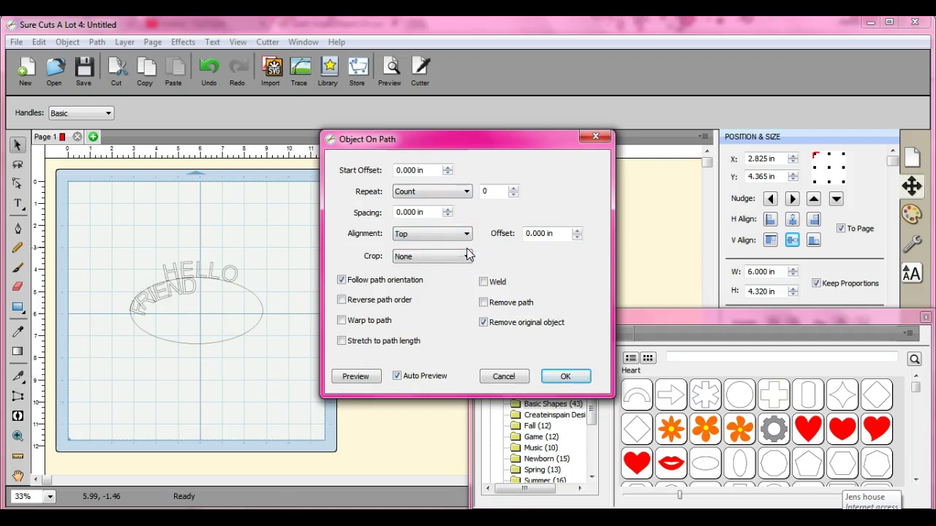
click(342, 300)
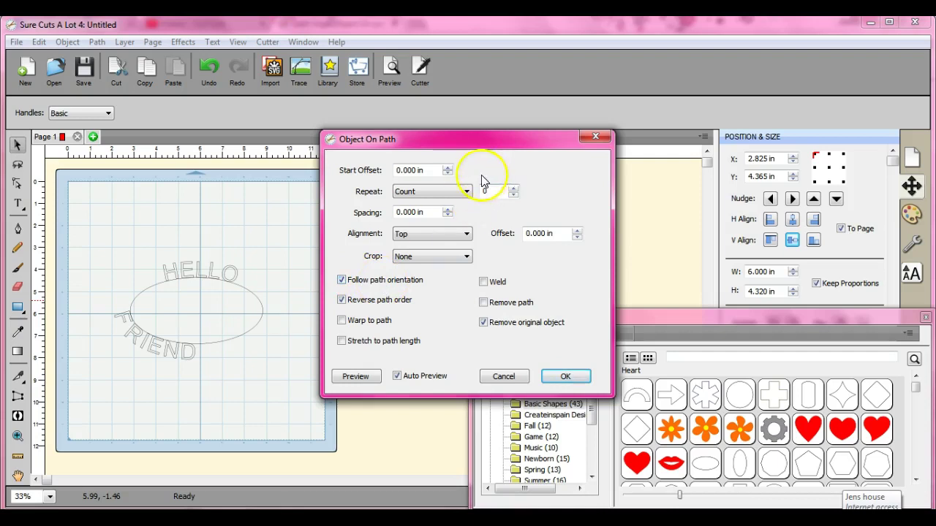
Type a start offset of 2.5 in for FRIEND.
double_click(410, 170)
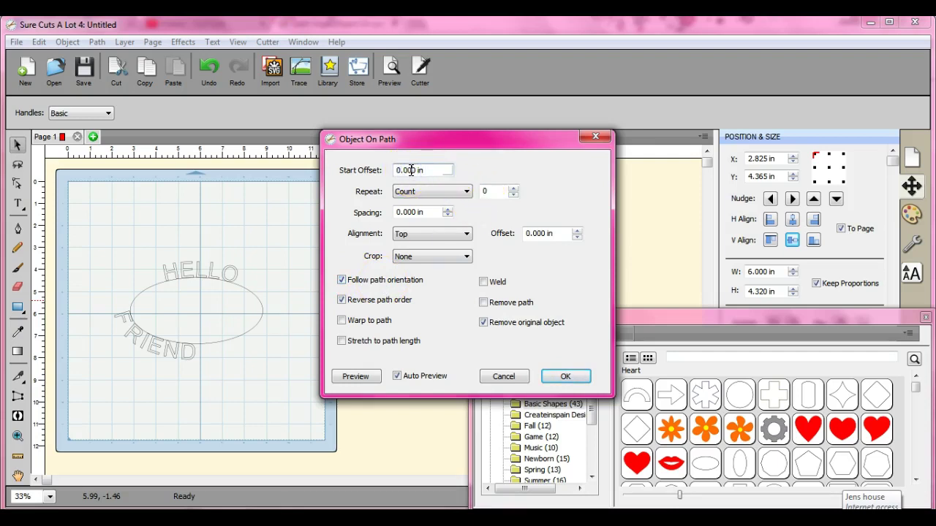
drag(410, 169, 395, 168)
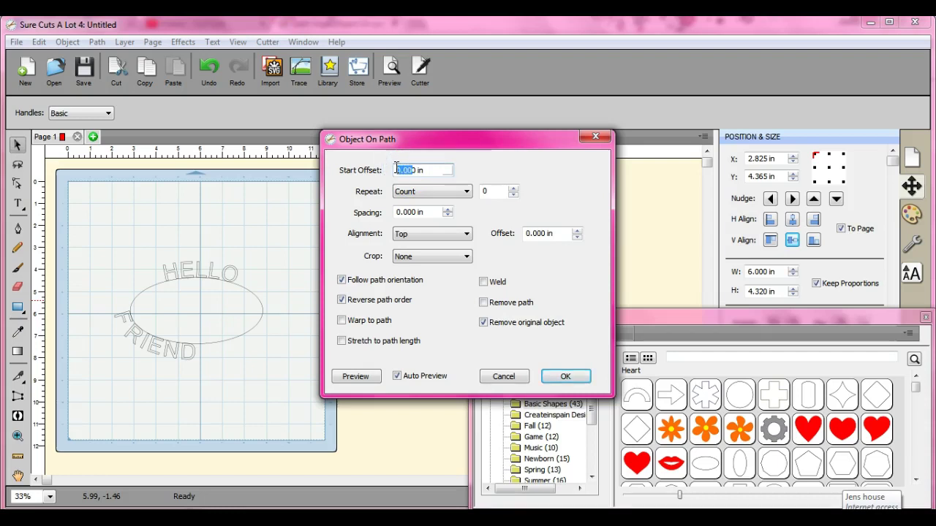
text(1)
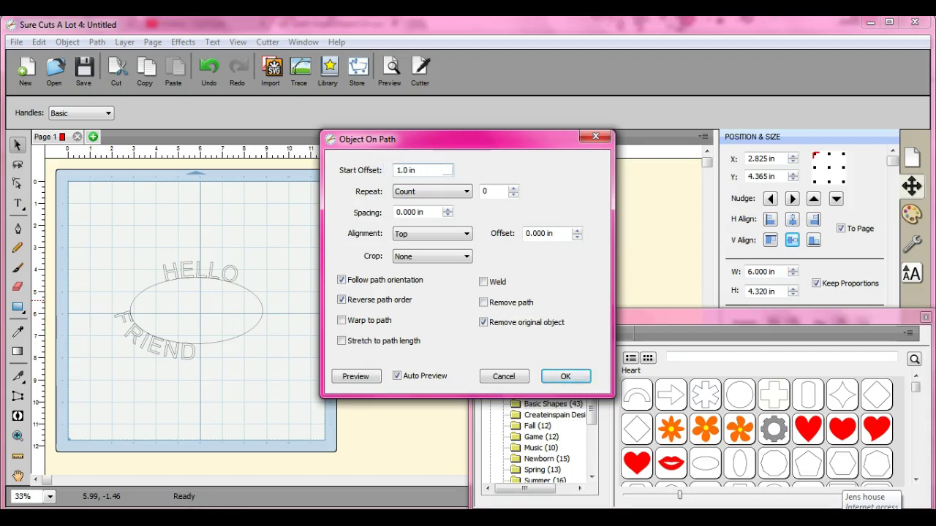
text(.50)
drag(407, 170, 396, 167)
text(1)
key(BackSpace)
text(2)
key(Tab)
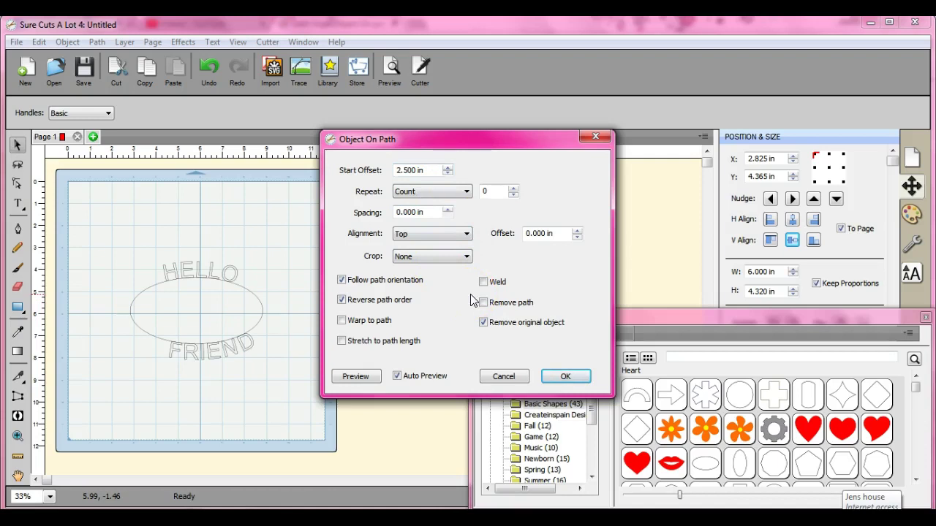
Lower the start offset to 2.00 in, tick Remove path, and apply.
click(448, 174)
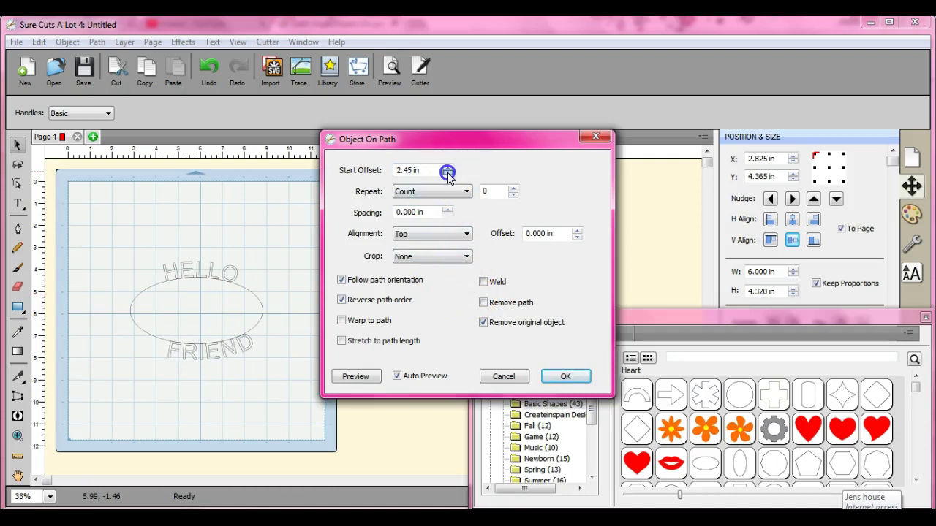
click(447, 174)
click(448, 174)
click(447, 174)
click(448, 174)
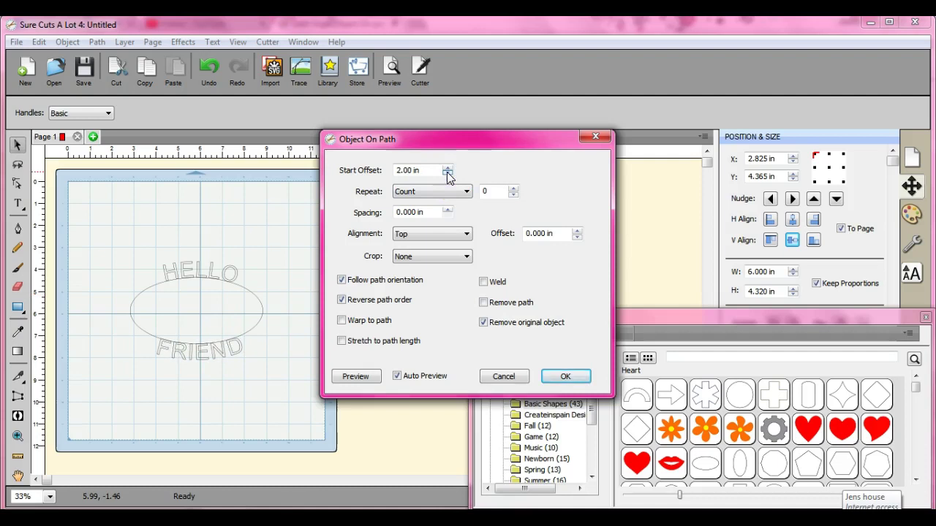
click(483, 303)
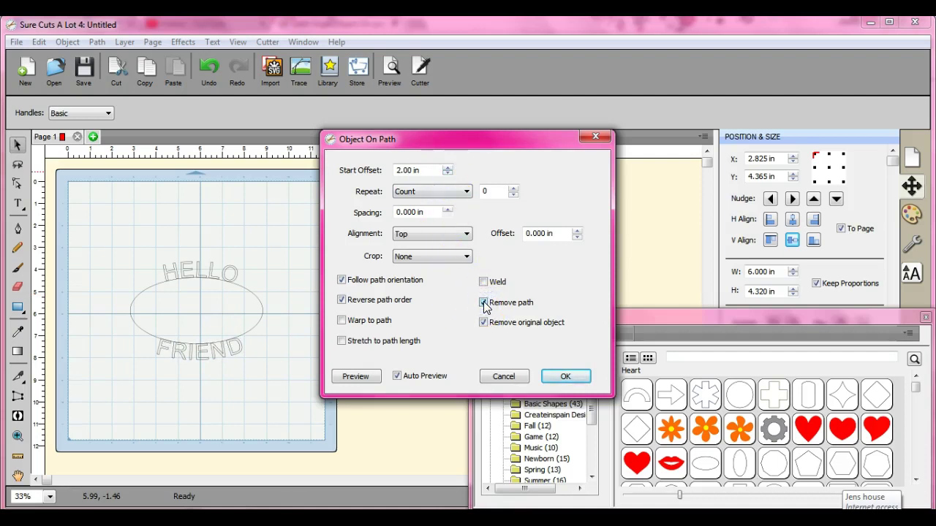
click(567, 375)
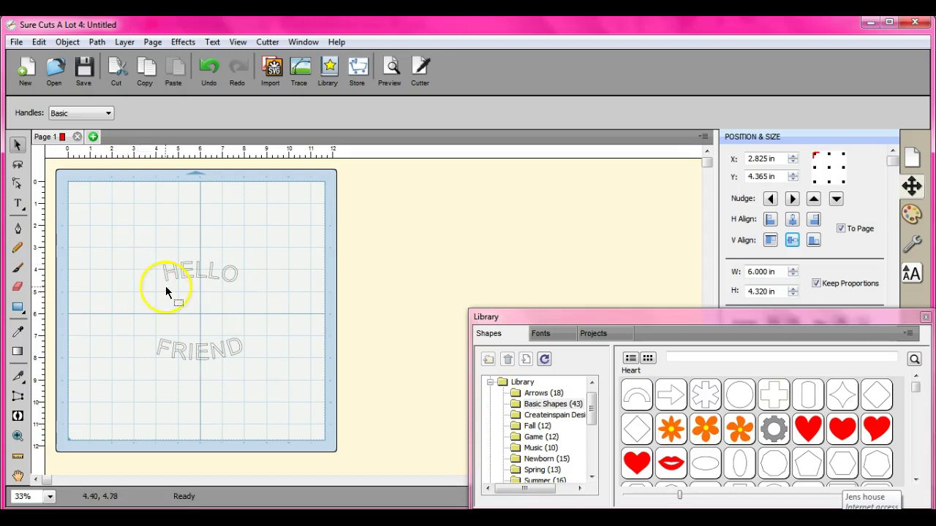
click(213, 275)
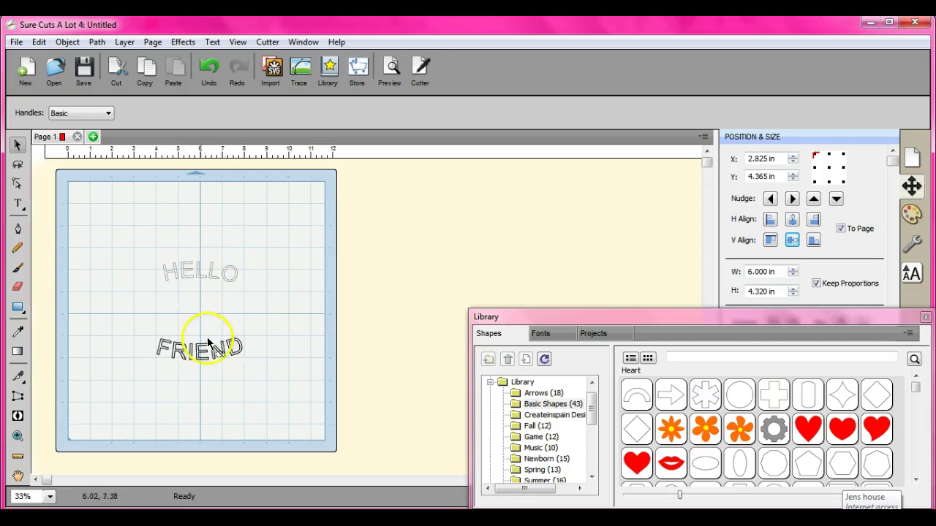
click(158, 408)
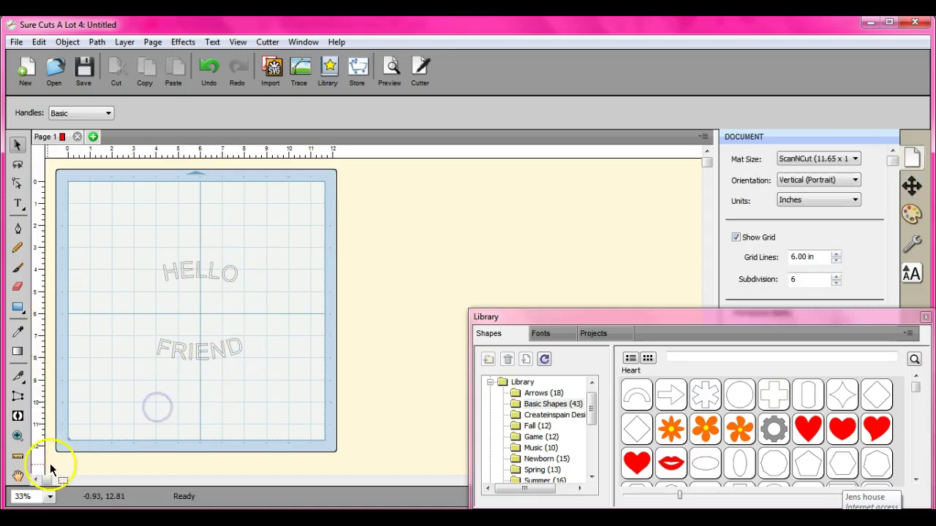